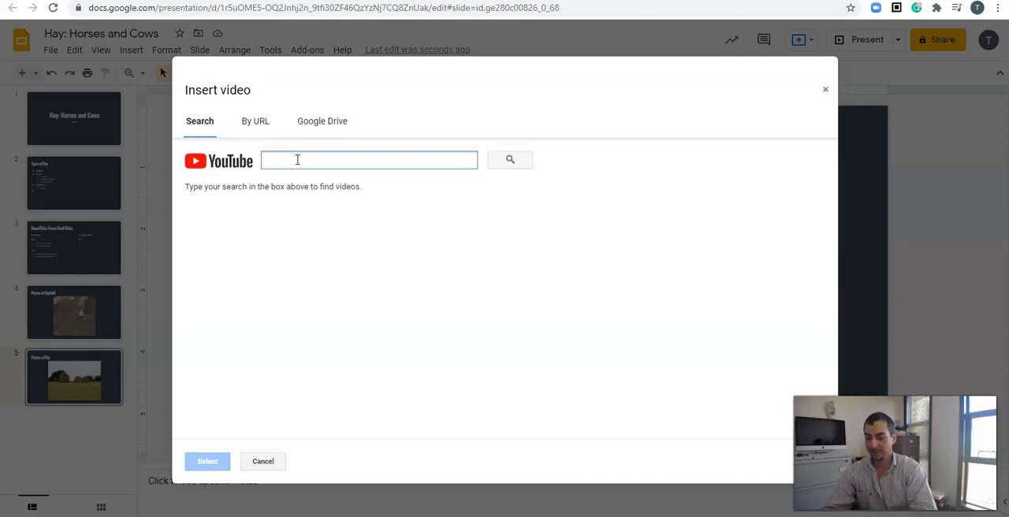
# - Search YouTube for "Baling Hay" and browse the video results
pyautogui.write('Baling Hay')
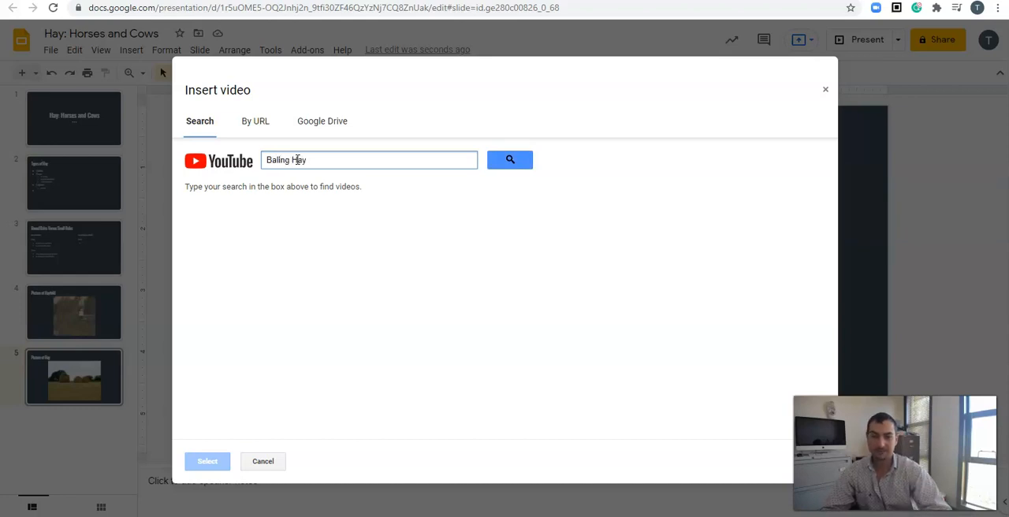
pyautogui.click(517, 166)
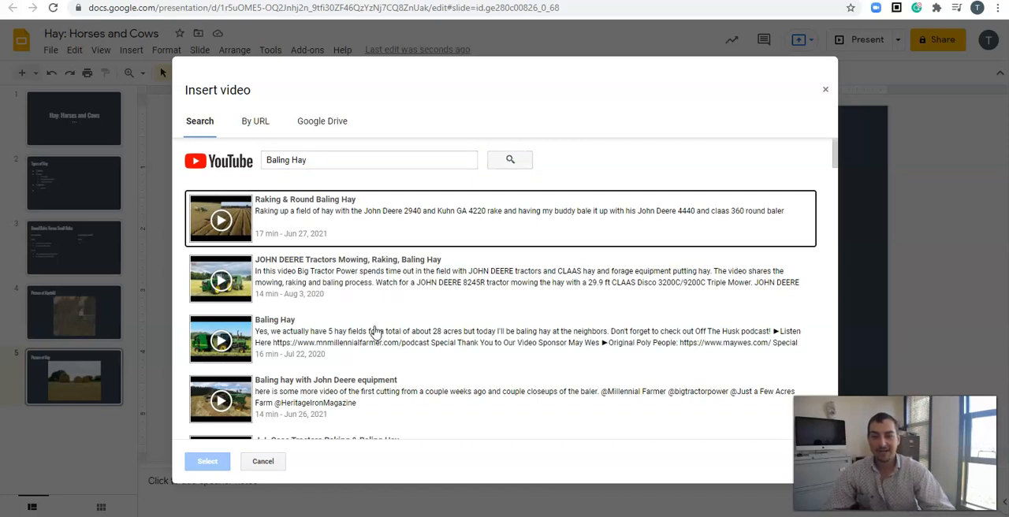
pyautogui.scroll(-3, 376, 332)
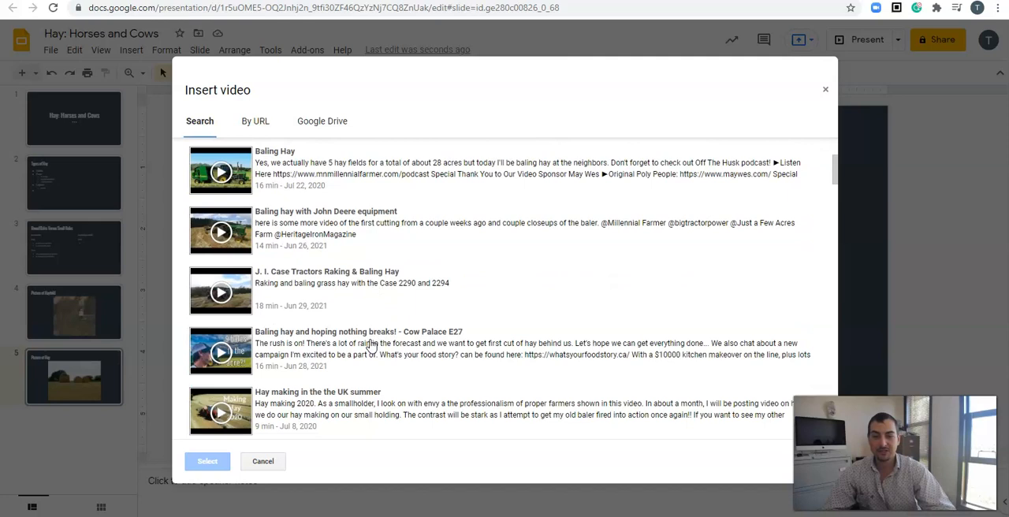
pyautogui.scroll(-2, 372, 347)
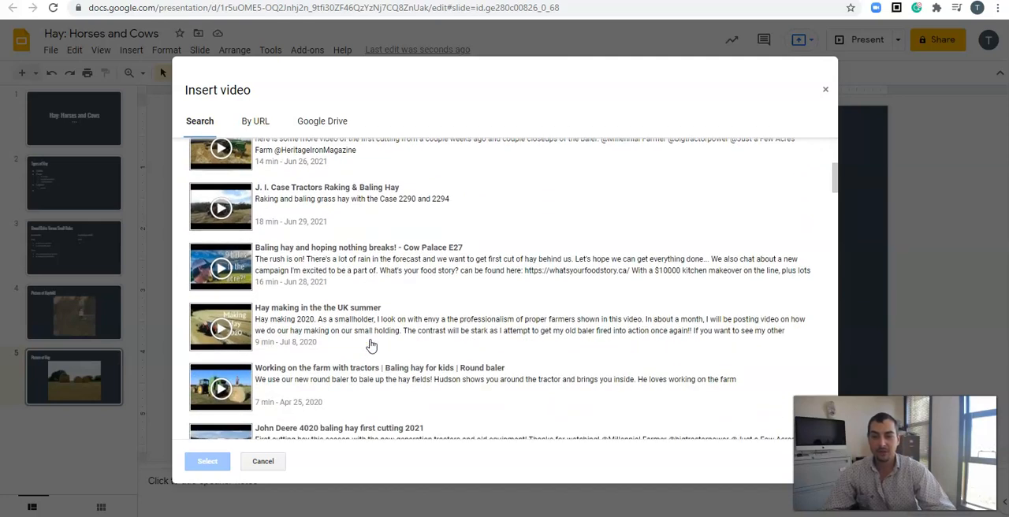
pyautogui.scroll(-2, 372, 347)
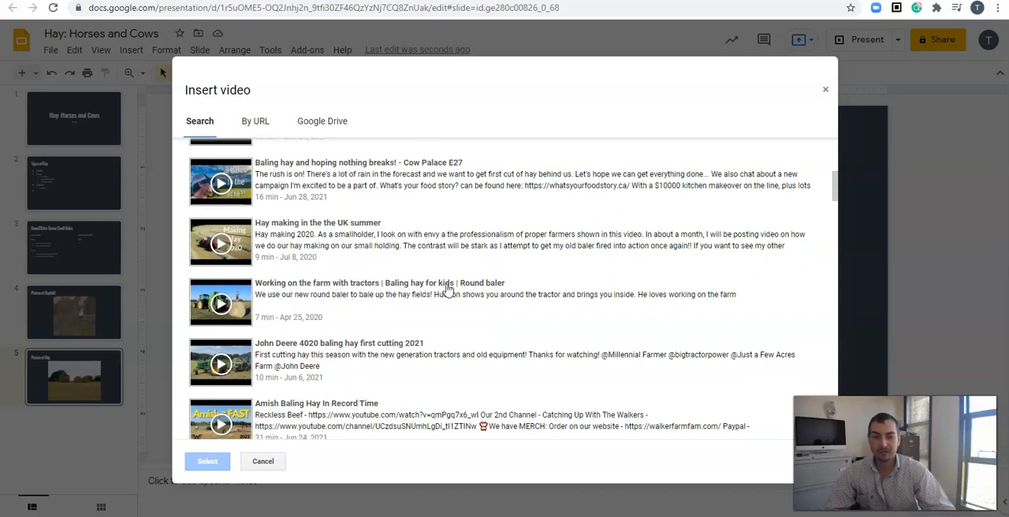
# - Try placing the video "Working on the farm with tractors | Baling hay for kids | Round baler" on the Picture of Hay slide, and delete it
pyautogui.click(219, 306)
pyautogui.click(221, 306)
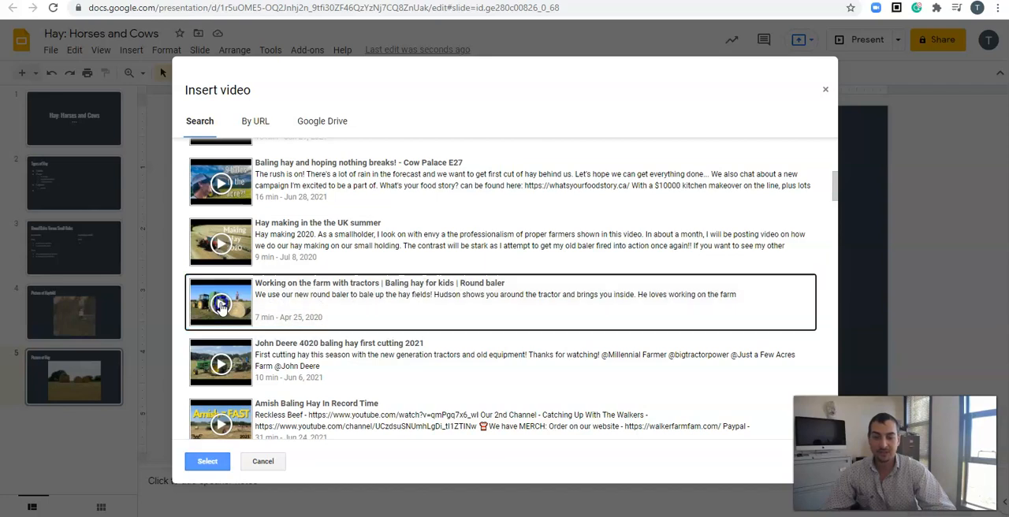
pyautogui.click(221, 305)
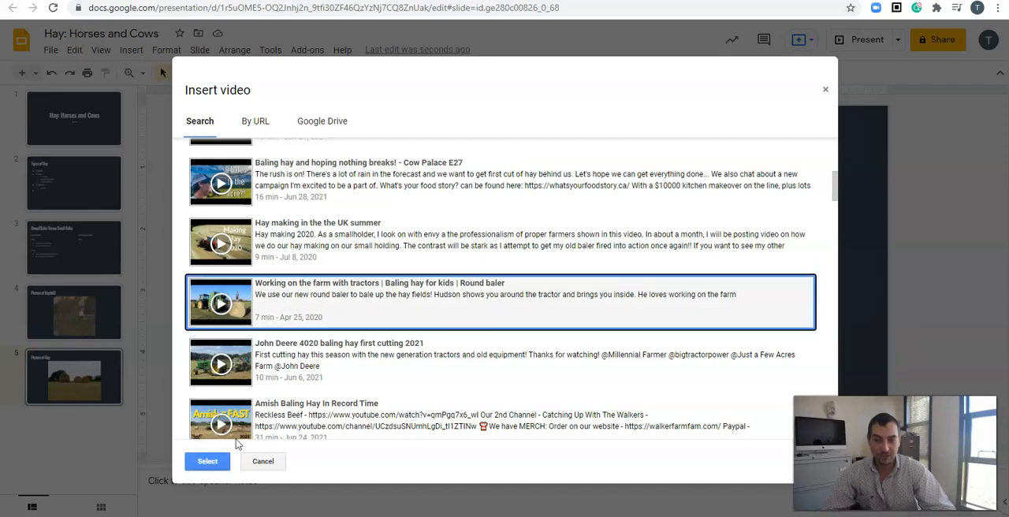
pyautogui.click(208, 462)
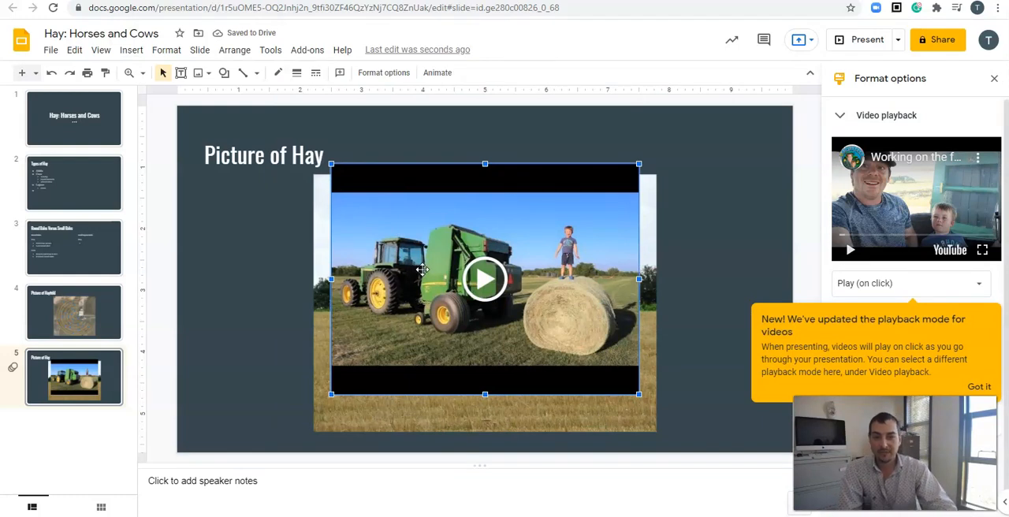
pyautogui.press('Delete')
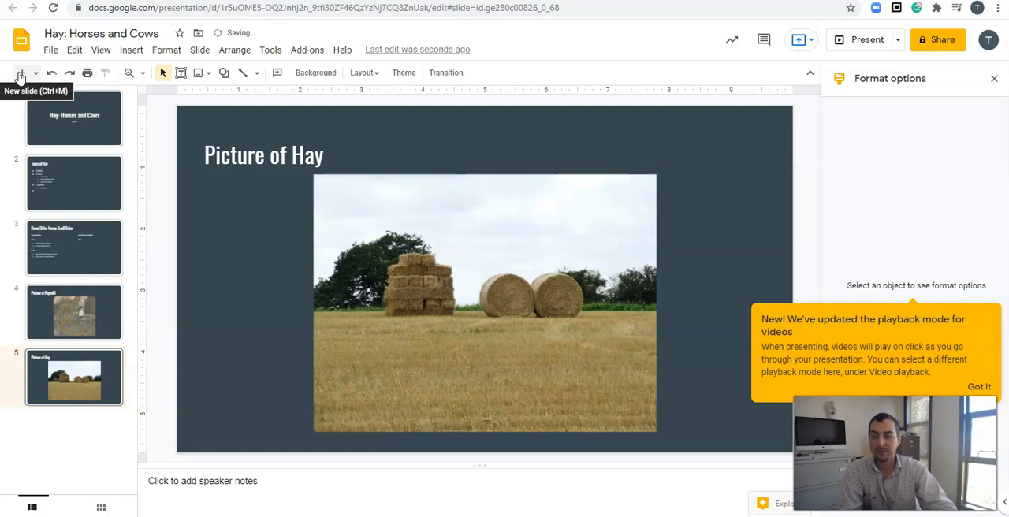
# - Add a new slide after the Picture of Hay slide, title it "Video of Baling Hay" and close the format options
pyautogui.click(20, 73)
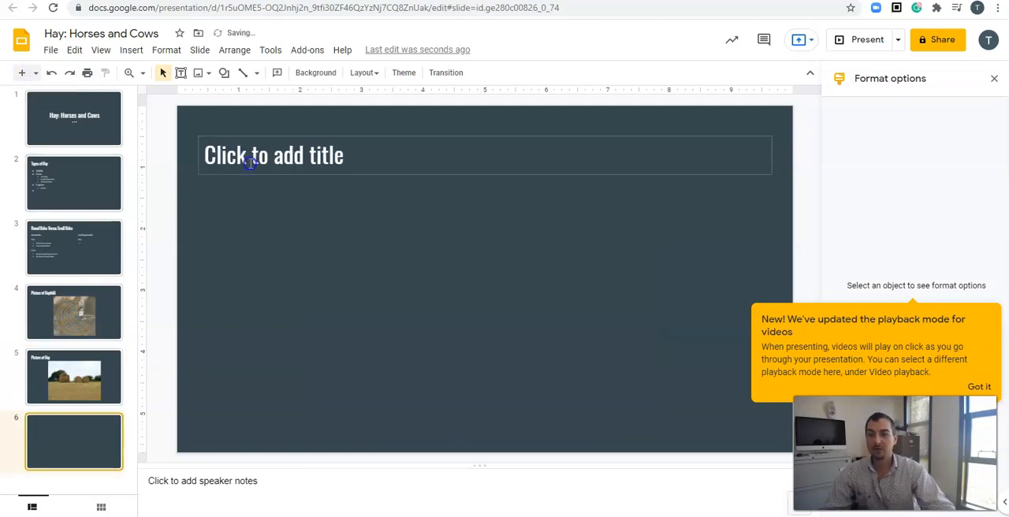
pyautogui.click(250, 163)
pyautogui.write('Video of Baloing')
pyautogui.press('BackSpace')
pyautogui.press('BackSpace')
pyautogui.press('BackSpace')
pyautogui.press('BackSpace')
pyautogui.press('BackSpace')
pyautogui.write('ing Hay')
pyautogui.click(995, 80)
# - Start inserting a video on the Video of Baling Hay slide and look through the "Baling Hay" results
pyautogui.click(131, 49)
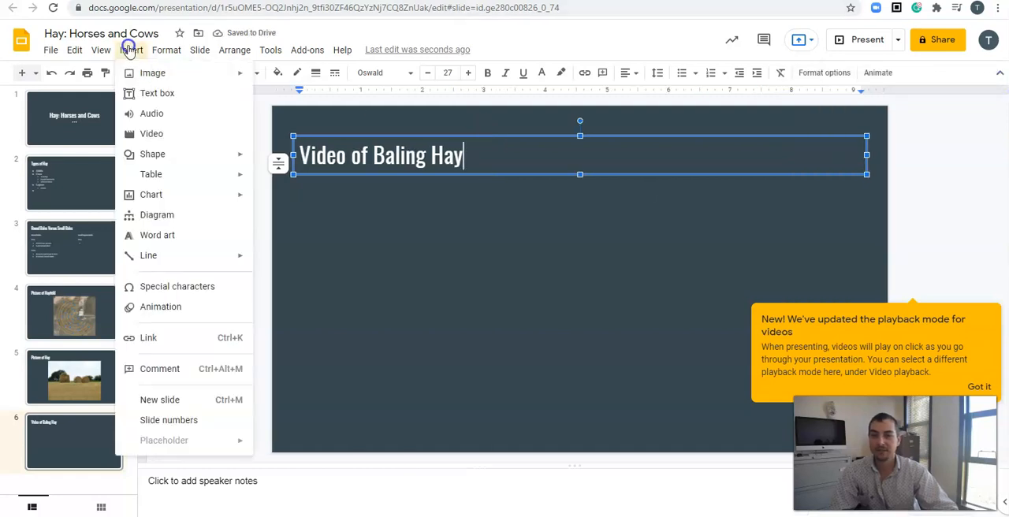
pyautogui.click(142, 133)
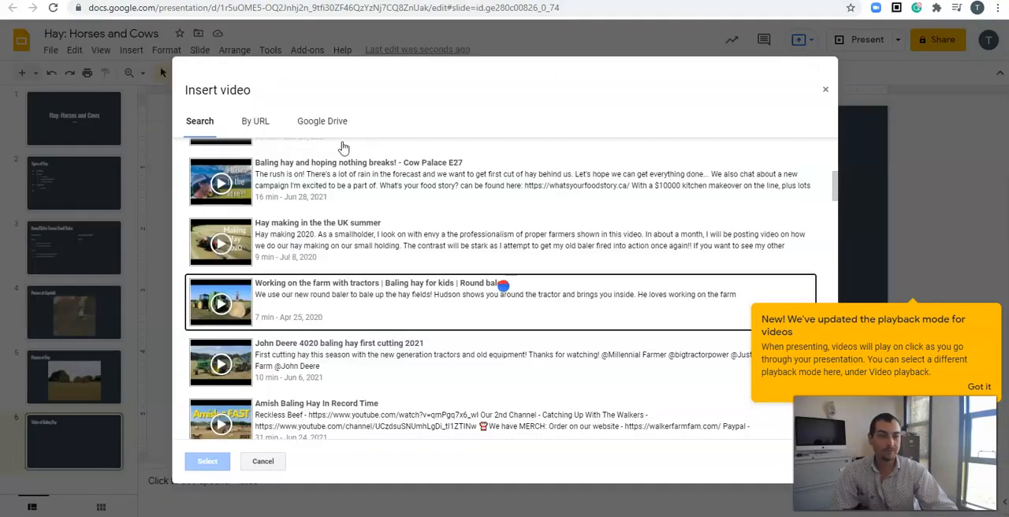
pyautogui.scroll(4, 298, 192)
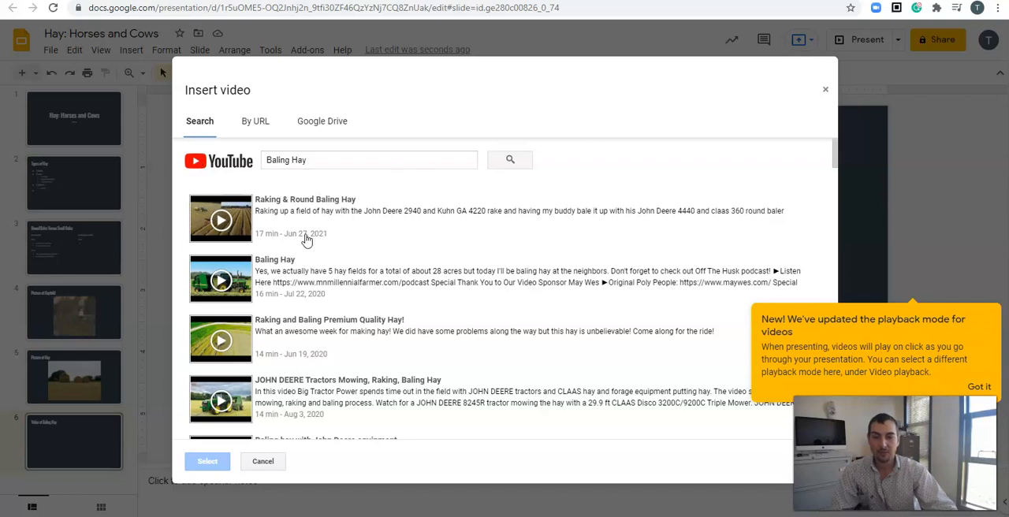
pyautogui.scroll(-4, 306, 239)
pyautogui.scroll(2, 306, 240)
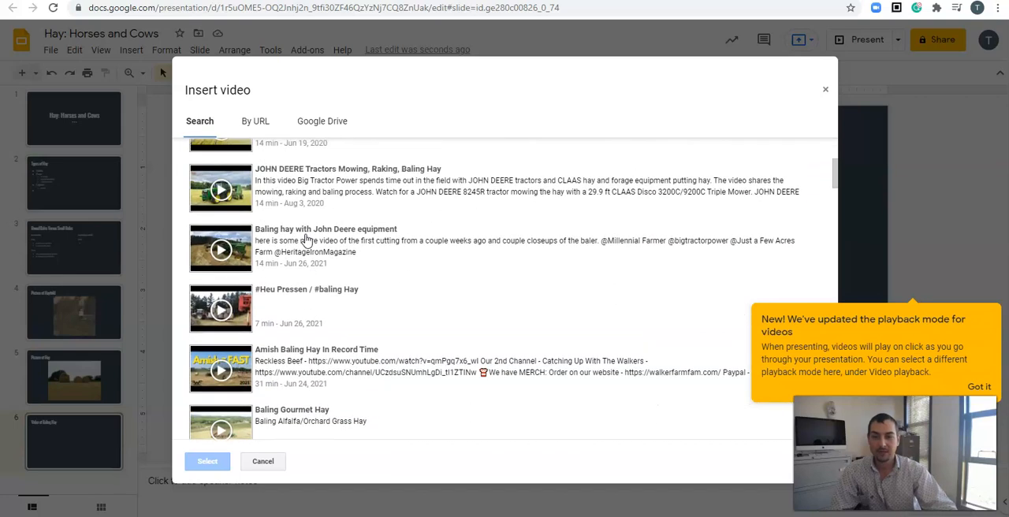
pyautogui.scroll(-1, 297, 253)
pyautogui.scroll(-1, 297, 252)
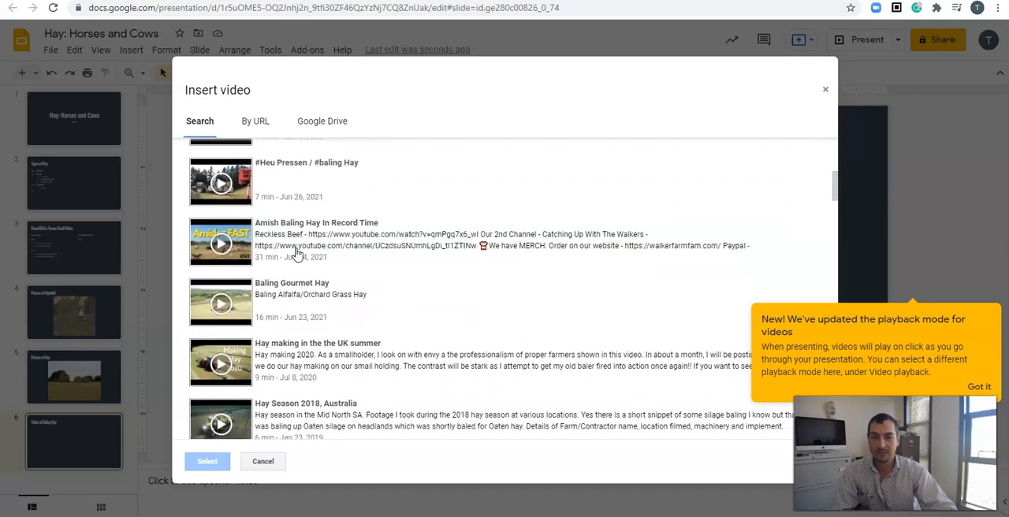
pyautogui.scroll(3, 297, 252)
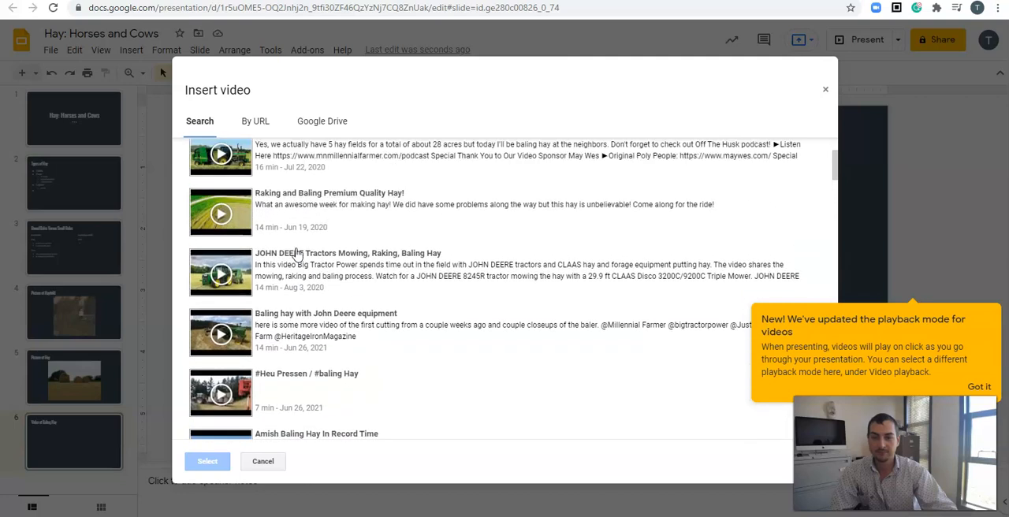
pyautogui.scroll(2, 301, 274)
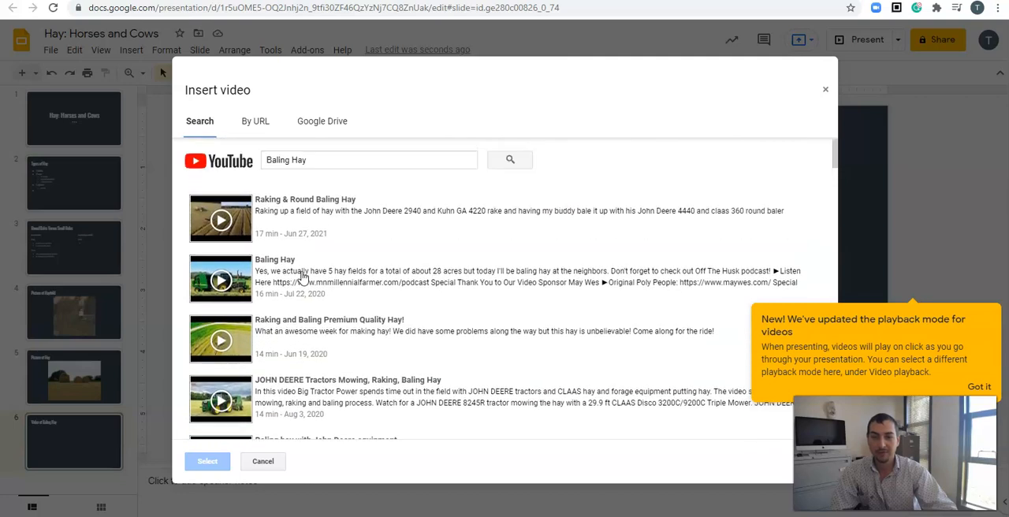
# - Search for "Baling Hay for Kids", insert "Working on the farm with tractors | Baling hay for kids | Round baler" and centre it below the slide title
pyautogui.click(330, 163)
pyautogui.write('for')
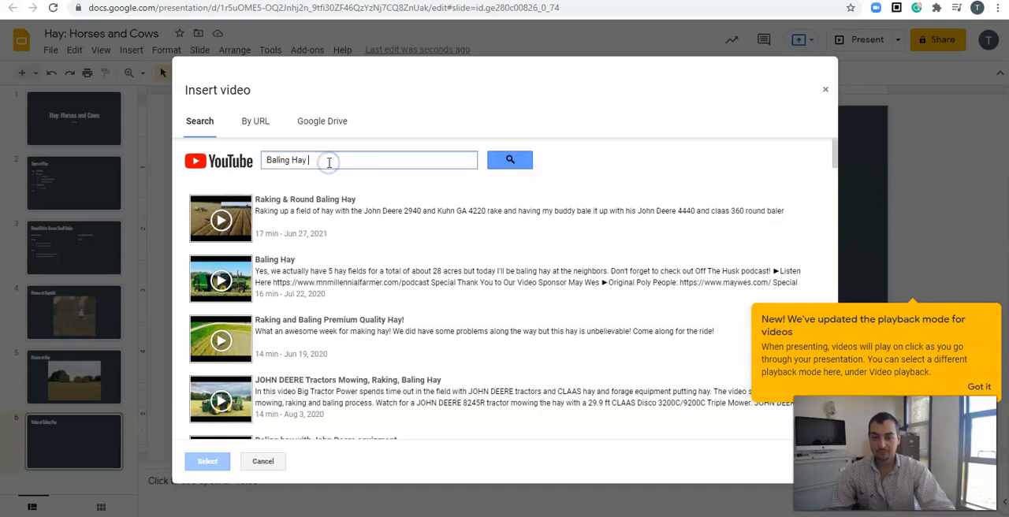
pyautogui.write(' Kids')
pyautogui.press('Return')
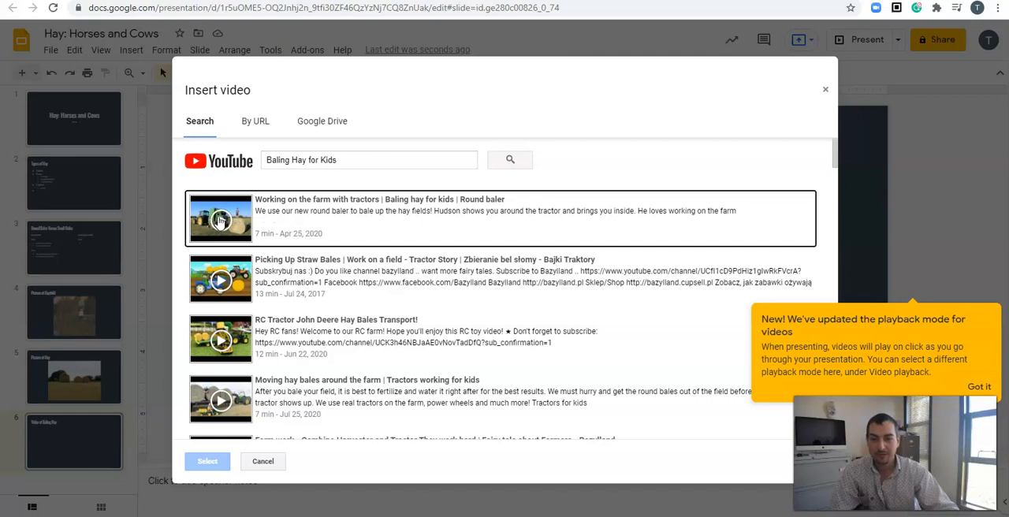
pyautogui.click(220, 220)
pyautogui.click(207, 461)
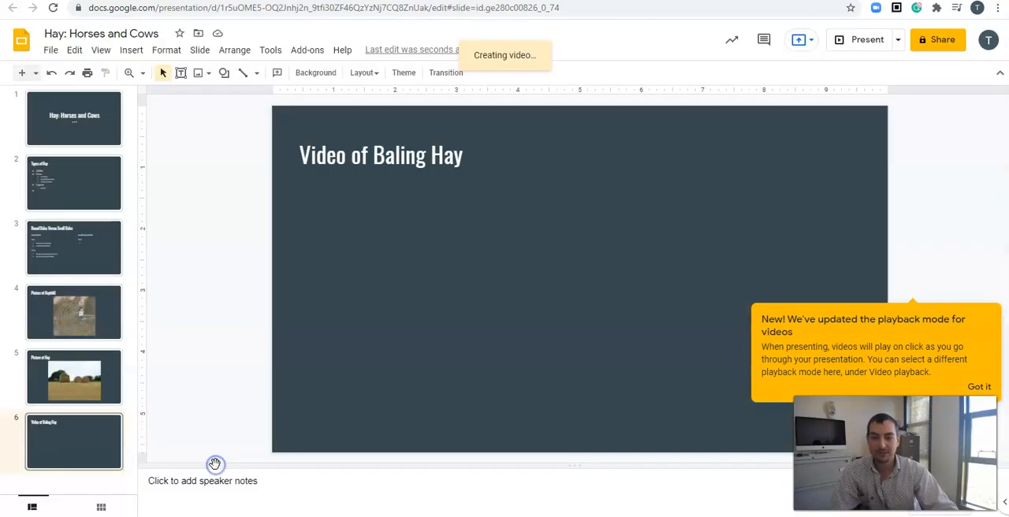
pyautogui.moveTo(337, 306); pyautogui.dragTo(471, 296)
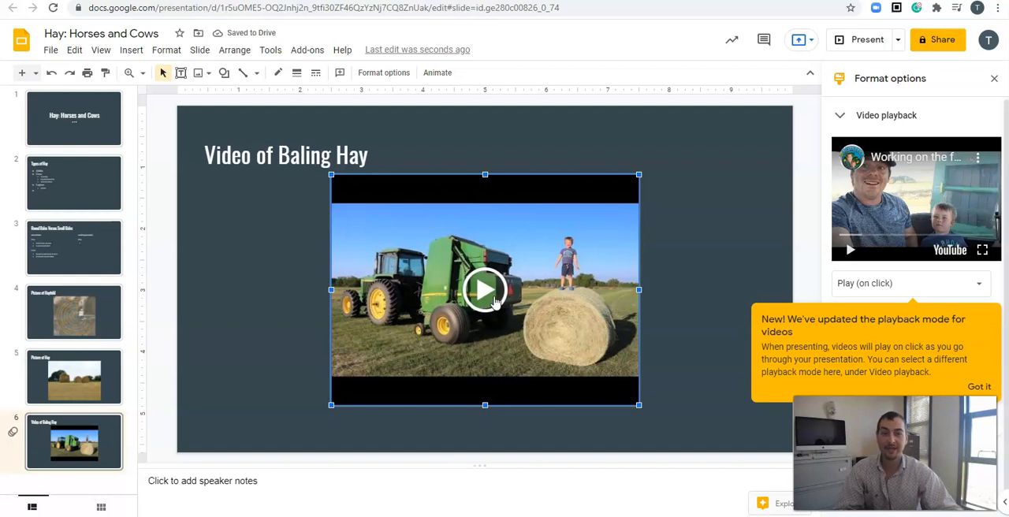
# - Present the Video of Baling Hay slide, play the video briefly, pause it and exit the slideshow
pyautogui.click(864, 46)
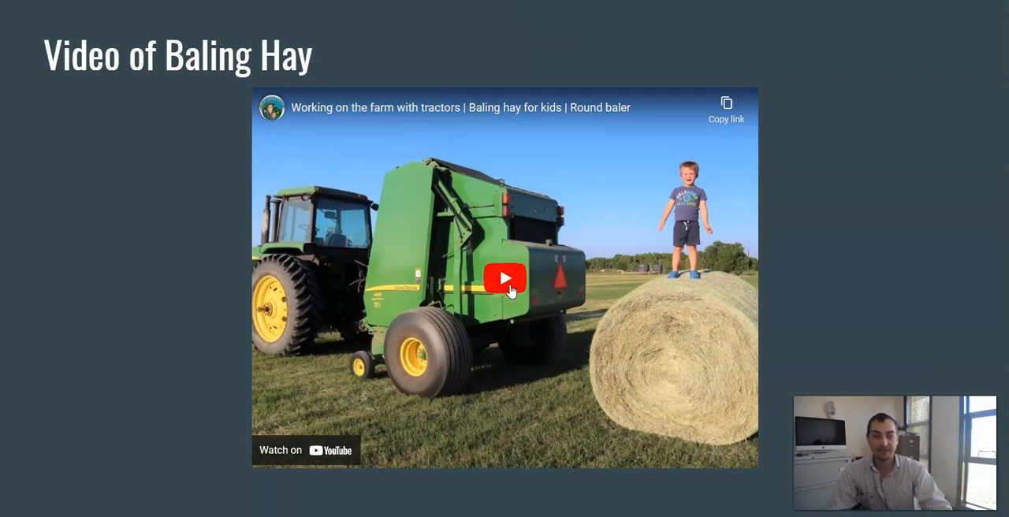
pyautogui.click(509, 290)
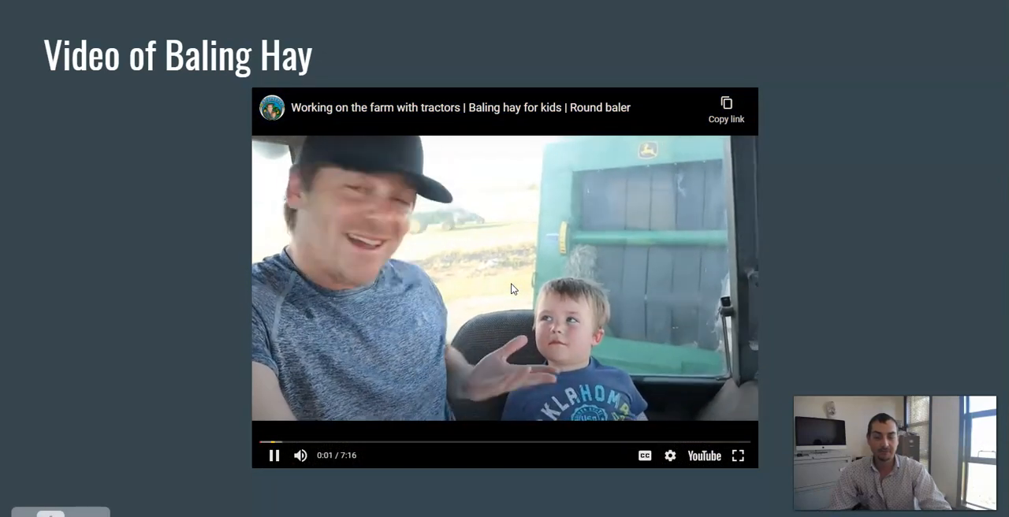
pyautogui.click(273, 455)
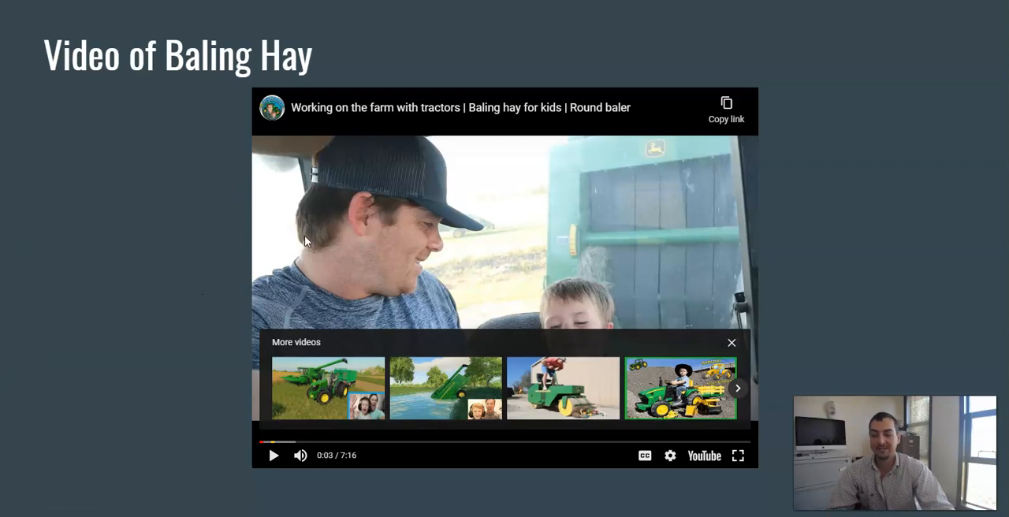
pyautogui.press('Escape')
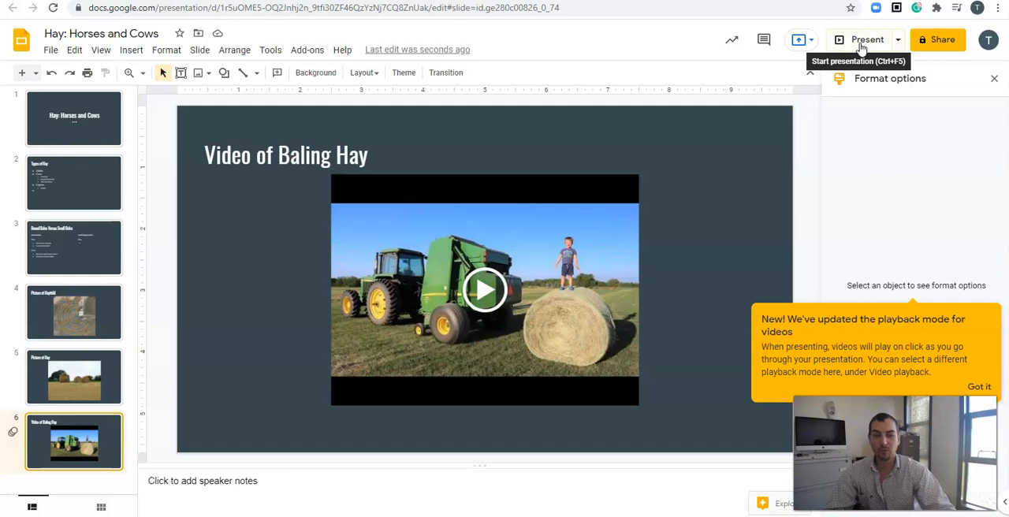
# - Dismiss the video playback mode notice and close the format options
pyautogui.click(979, 386)
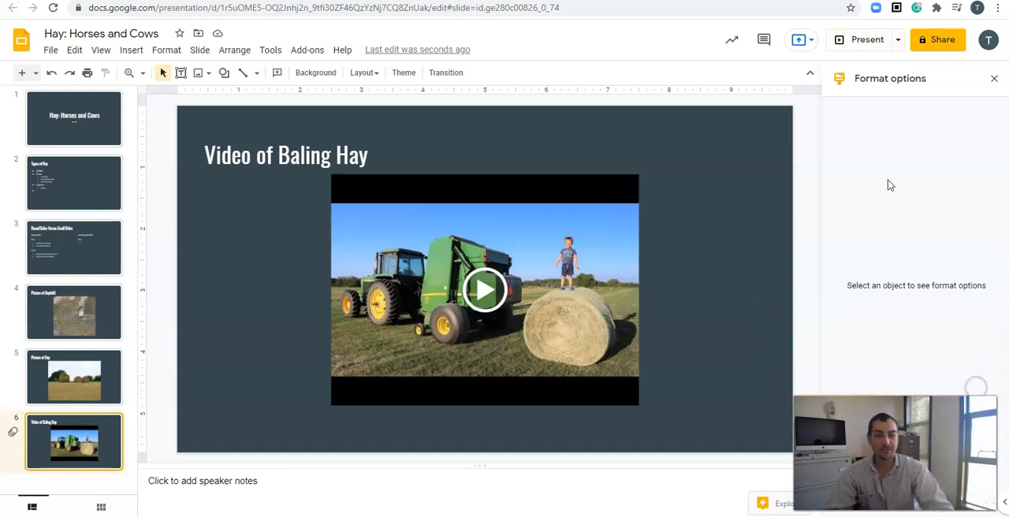
pyautogui.click(994, 78)
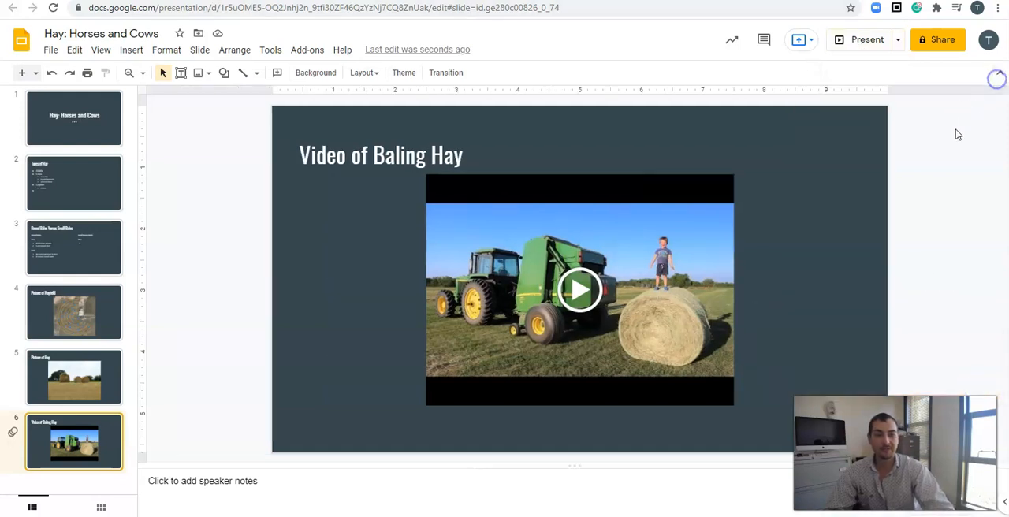
# - Present the slideshow from the beginning and exit at the title slide
pyautogui.click(898, 41)
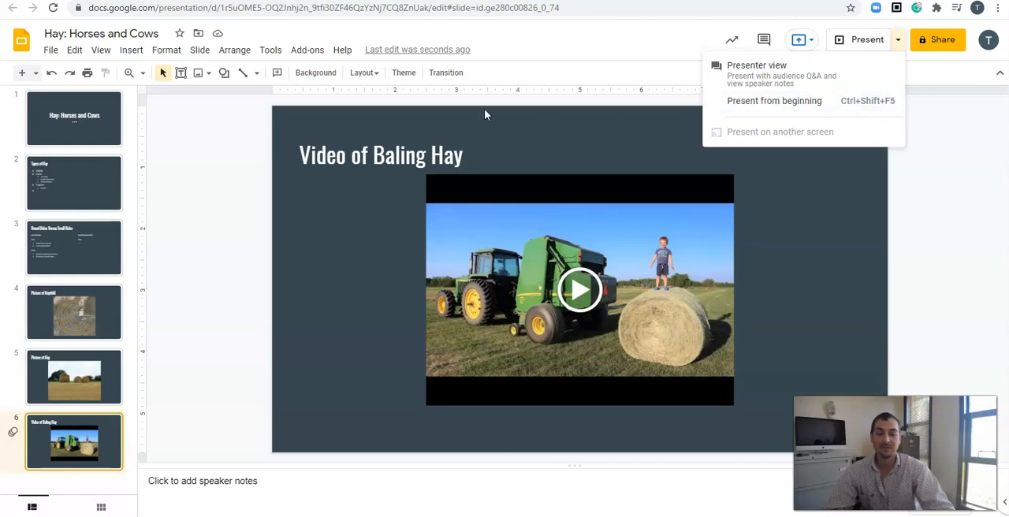
pyautogui.click(845, 104)
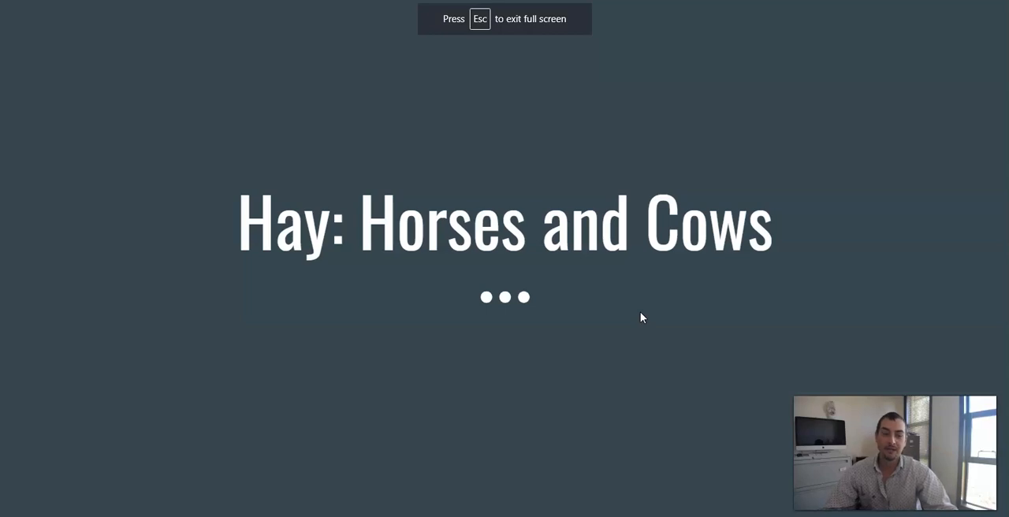
pyautogui.press('Escape')
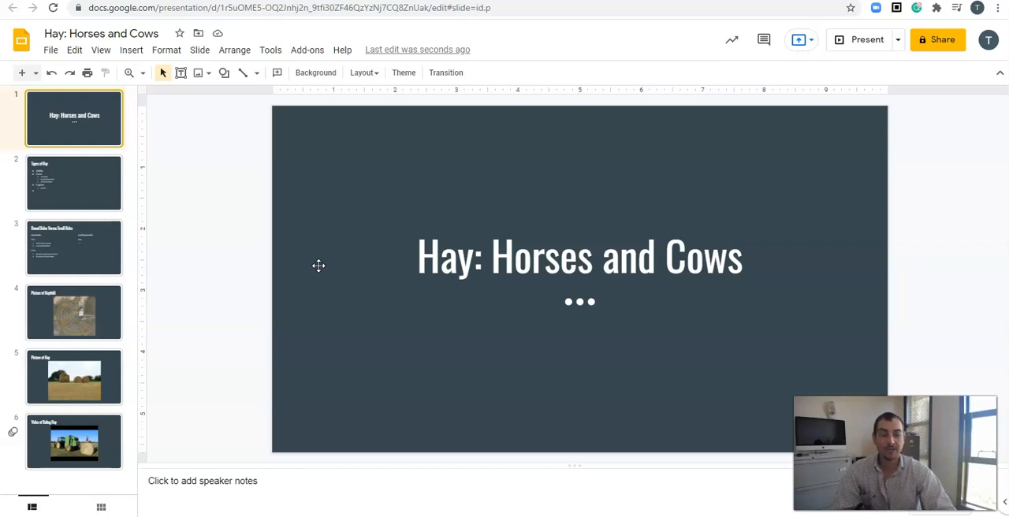
# - Examine the presentation's options for sharing with people and groups, and close them without adding anyone
pyautogui.click(948, 41)
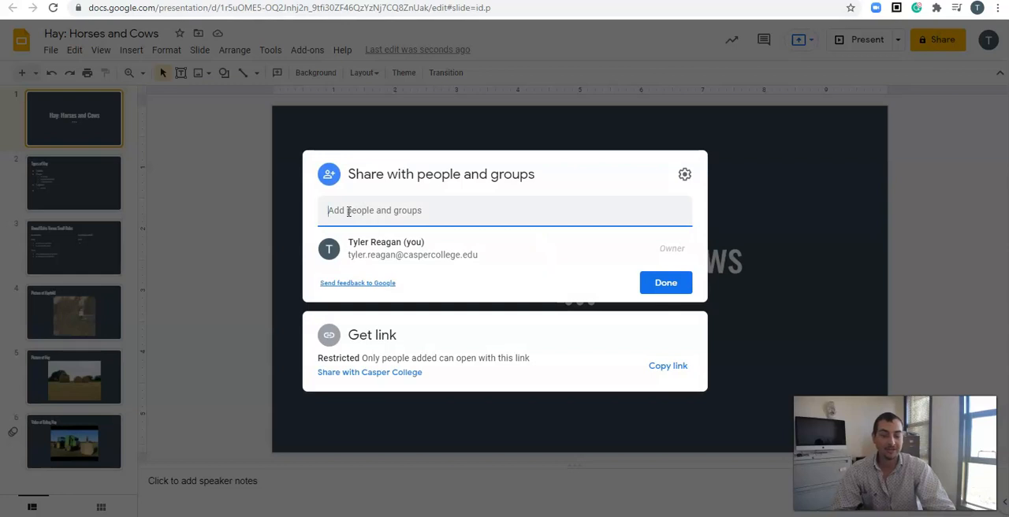
pyautogui.click(347, 211)
pyautogui.click(771, 175)
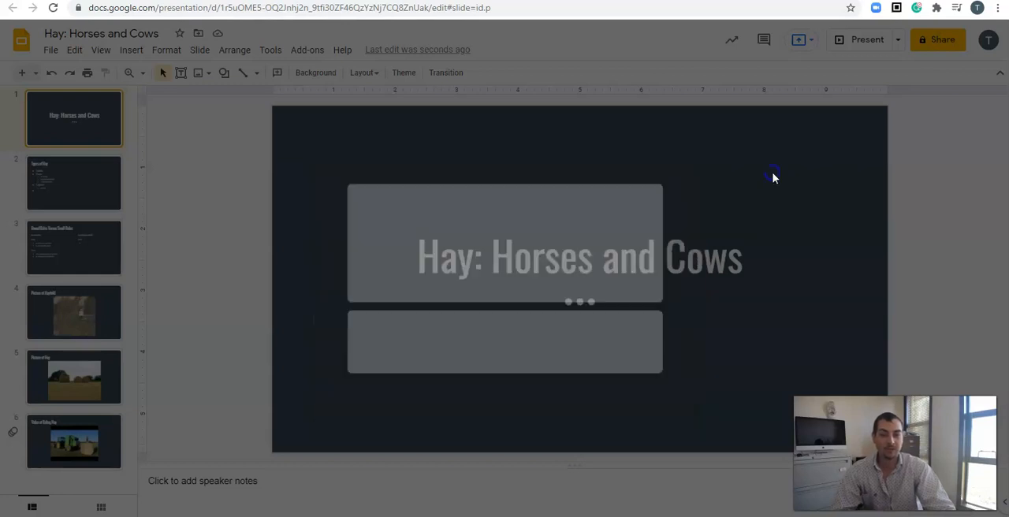
pyautogui.click(934, 41)
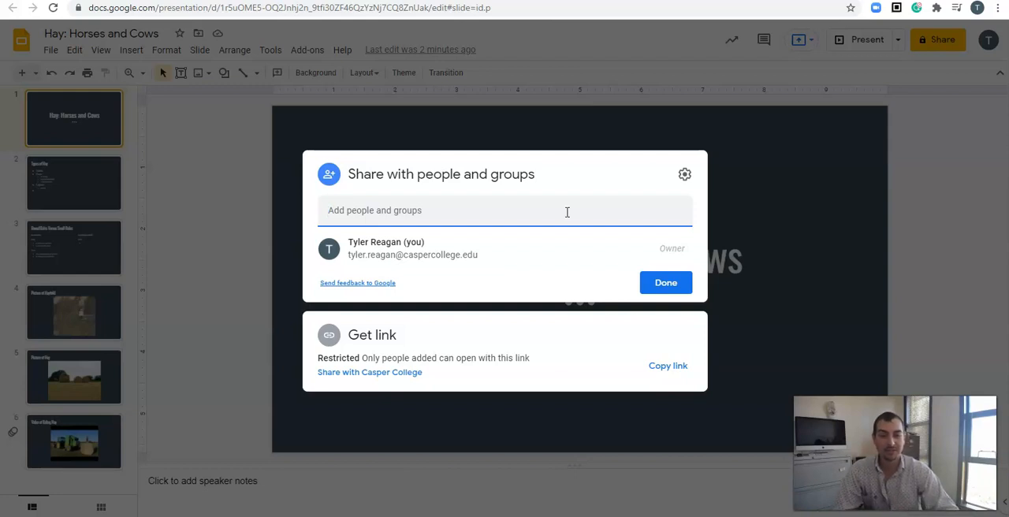
pyautogui.click(662, 283)
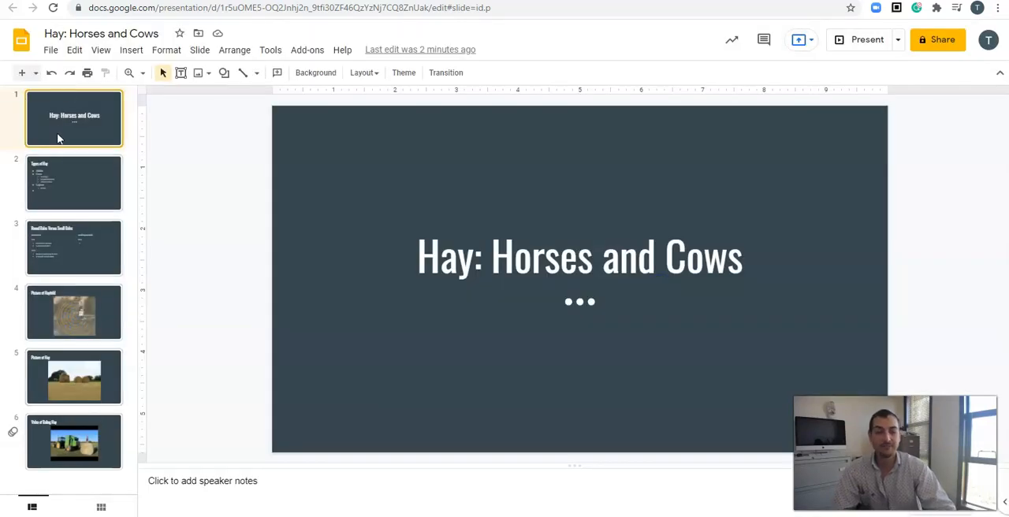
# - Open the Types of Hay slide for review
pyautogui.click(55, 196)
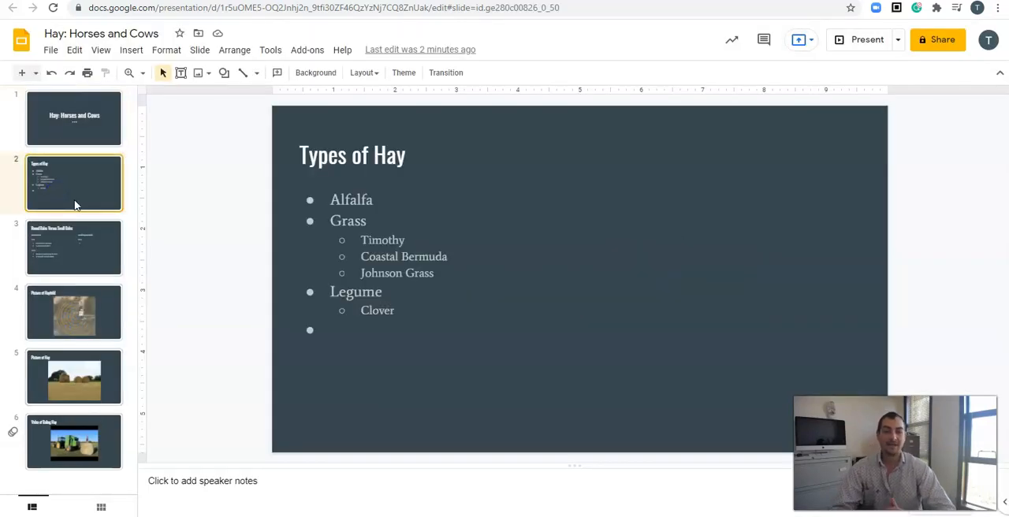